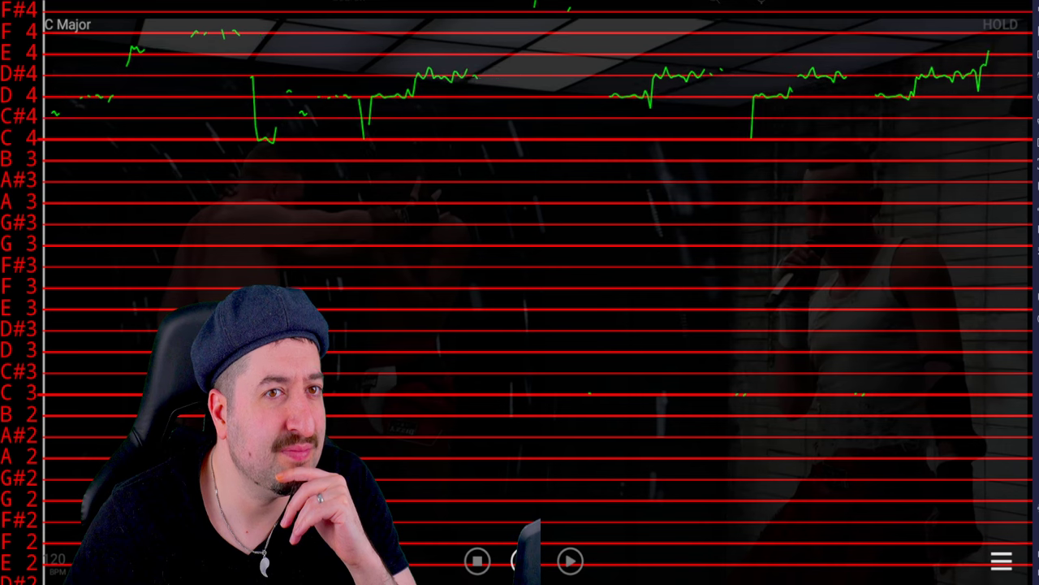
Freeze the pitch graph with HOLD on the wobbling D4 vocal line jumping toward E4.
click(999, 26)
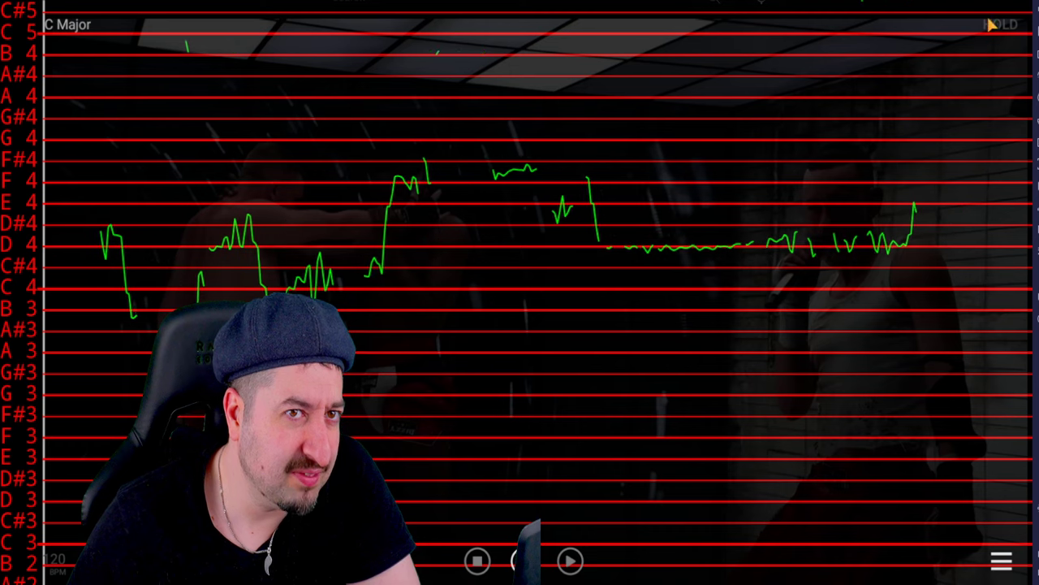
click(991, 24)
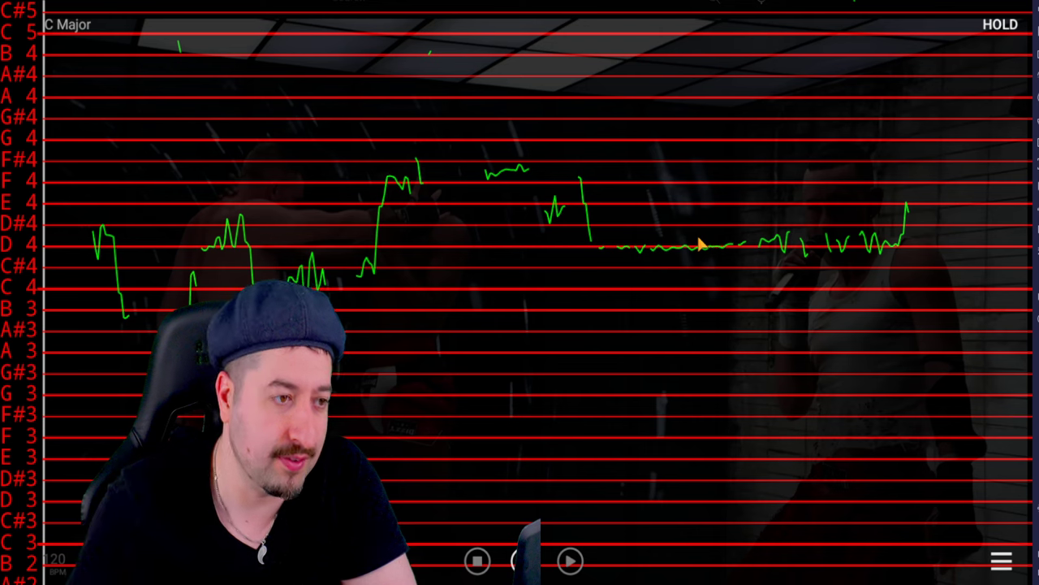
Release HOLD so the vocal pitch trace resumes live tracking.
click(995, 29)
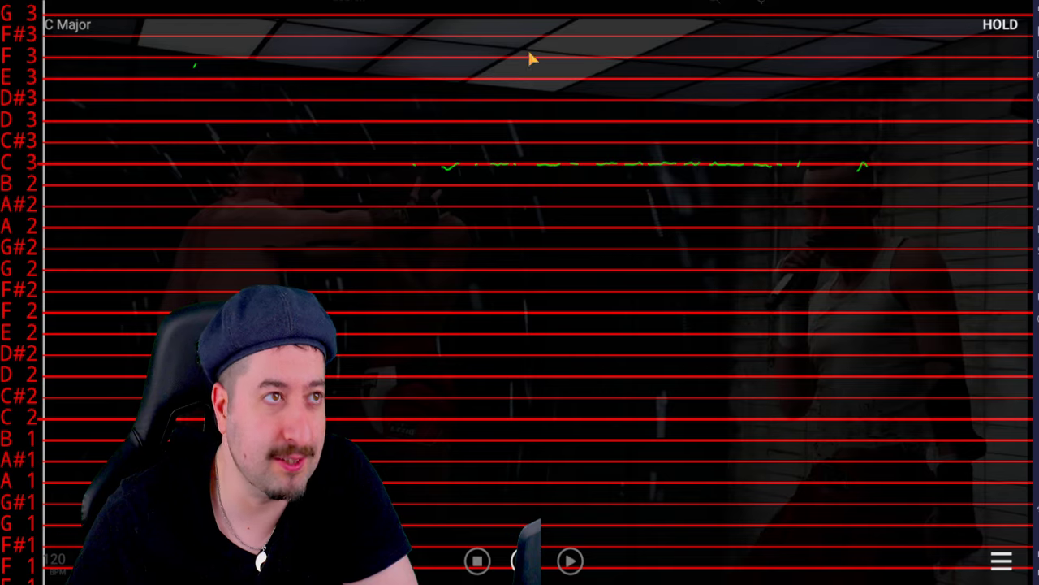
Release HOLD after the flat C3 stretch so tracing resumes, showing fragments between D2 and B2.
click(1001, 26)
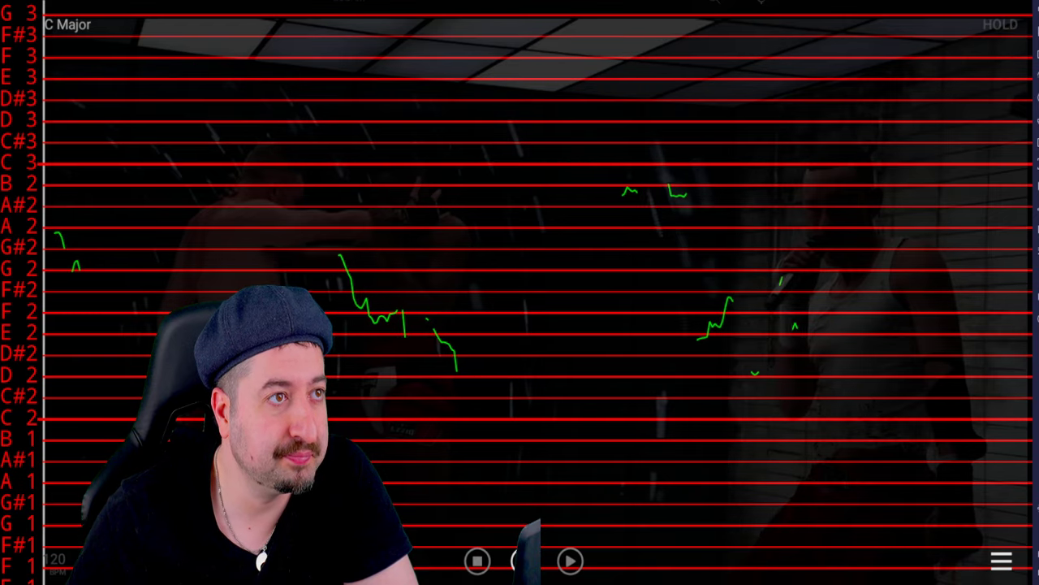